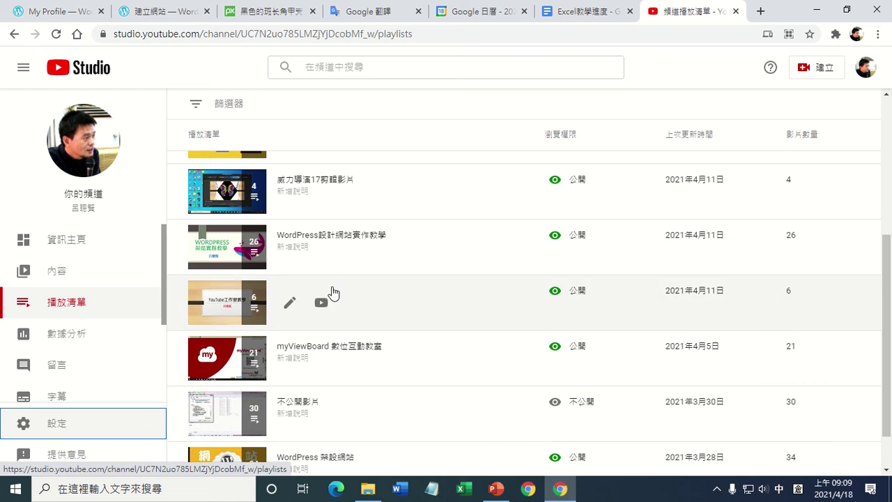
pyautogui.moveTo(878, 253); pyautogui.dragTo(880, 117)
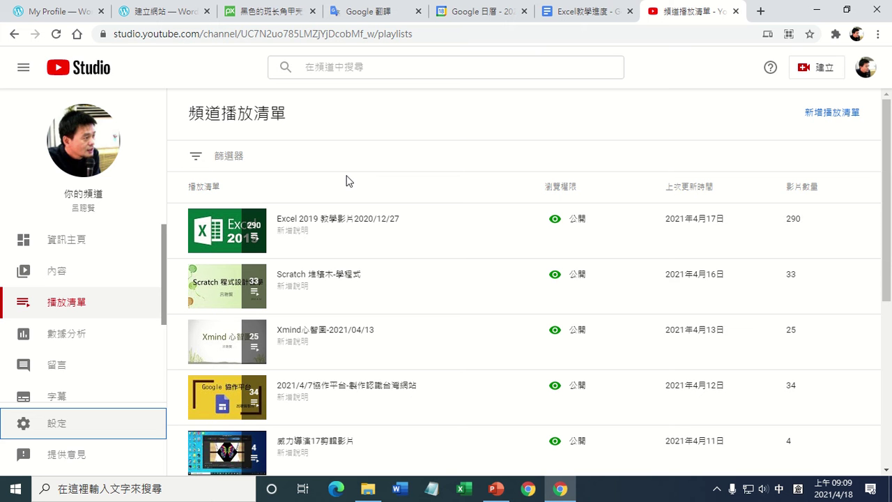
pyautogui.scroll(-1, 366, 185)
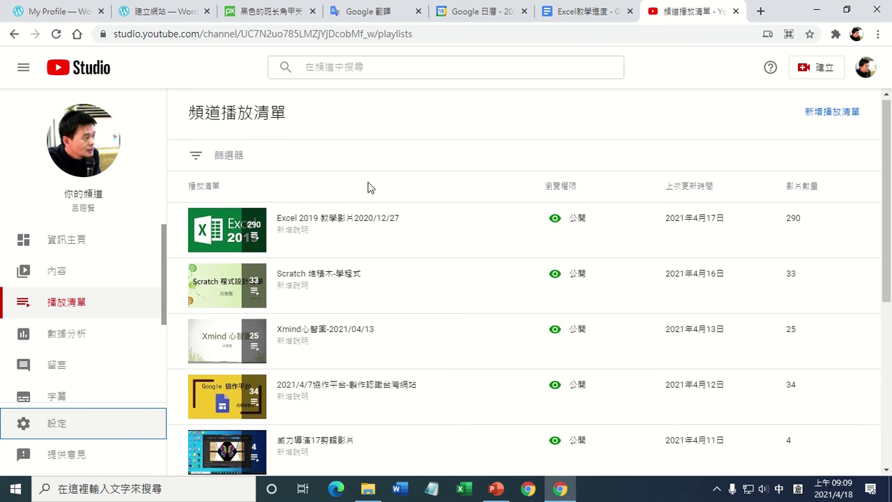
pyautogui.scroll(-2, 367, 187)
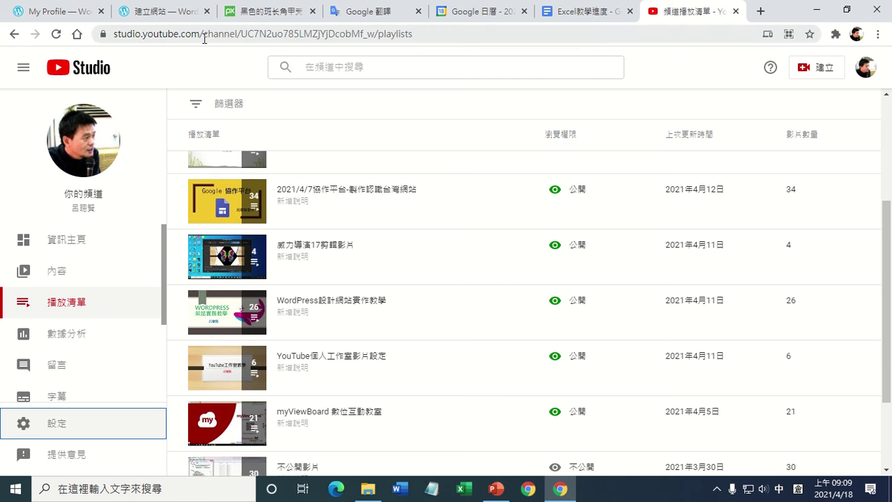
pyautogui.click(179, 42)
pyautogui.write('田田田')
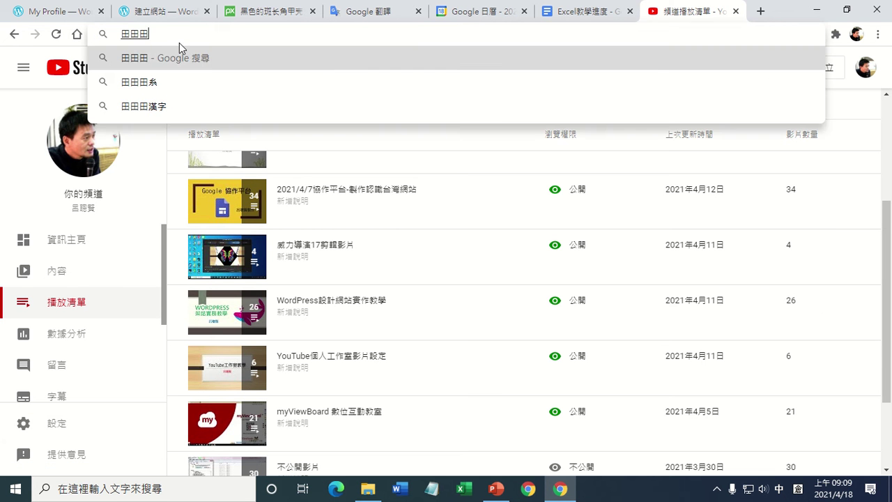
pyautogui.press('super+space')
pyautogui.press('BackSpace')
pyautogui.press('BackSpace')
pyautogui.press('BackSpace')
pyautogui.write('w')
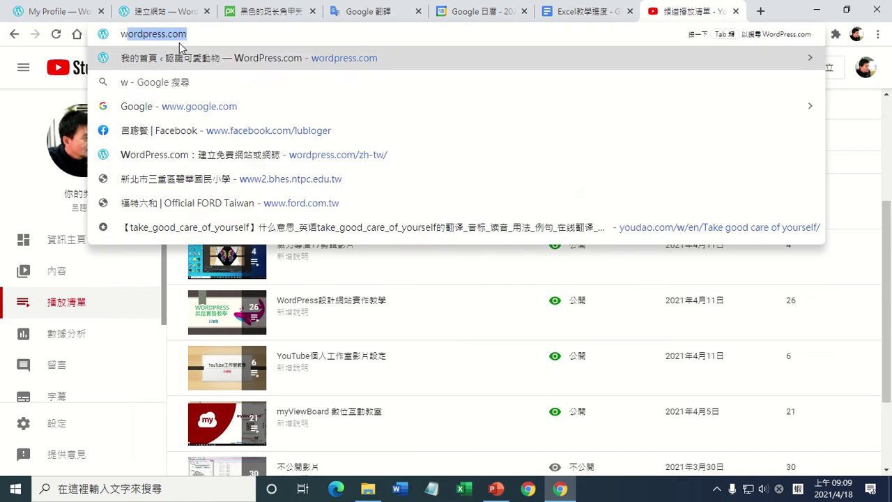
pyautogui.write('ww.google.com')
pyautogui.press('Return')
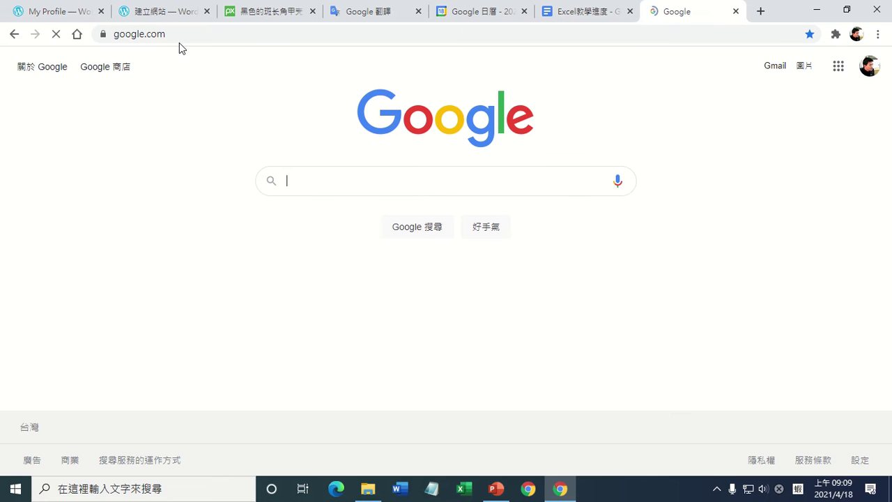
# Step: Open YouTube from the Google apps and enter the channel's YouTube 工作室
pyautogui.click(839, 68)
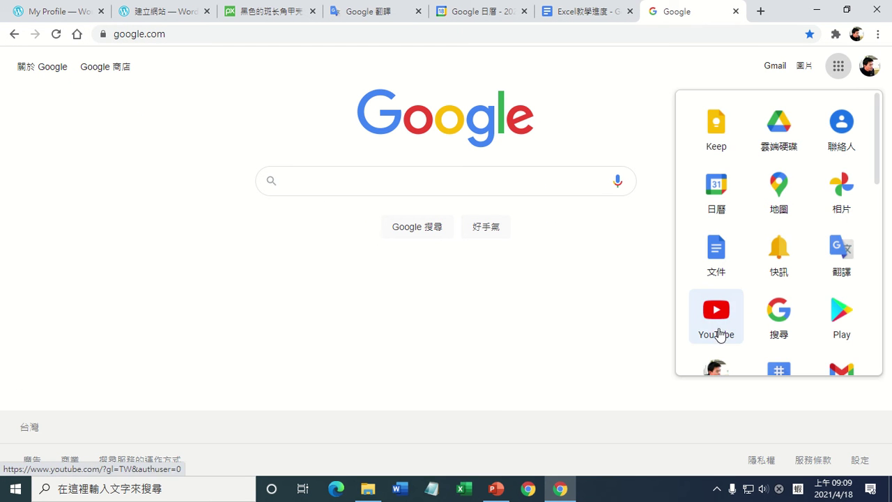
pyautogui.click(717, 324)
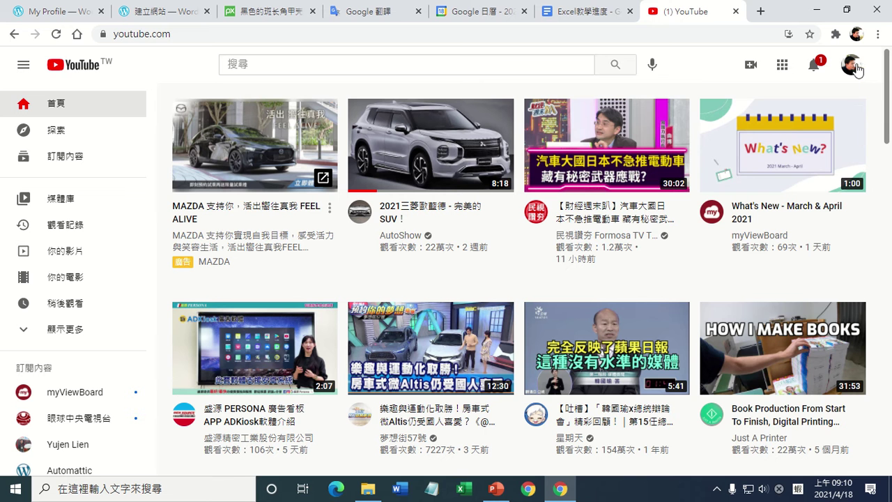
pyautogui.click(852, 66)
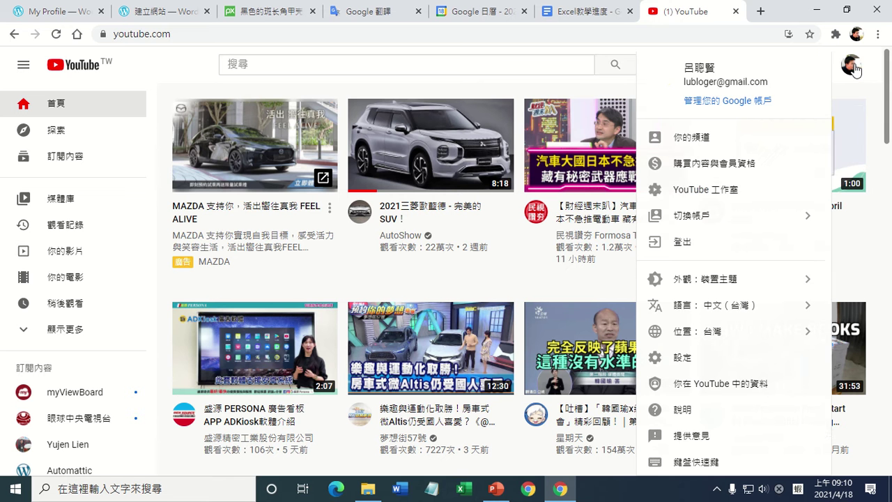
pyautogui.click(710, 190)
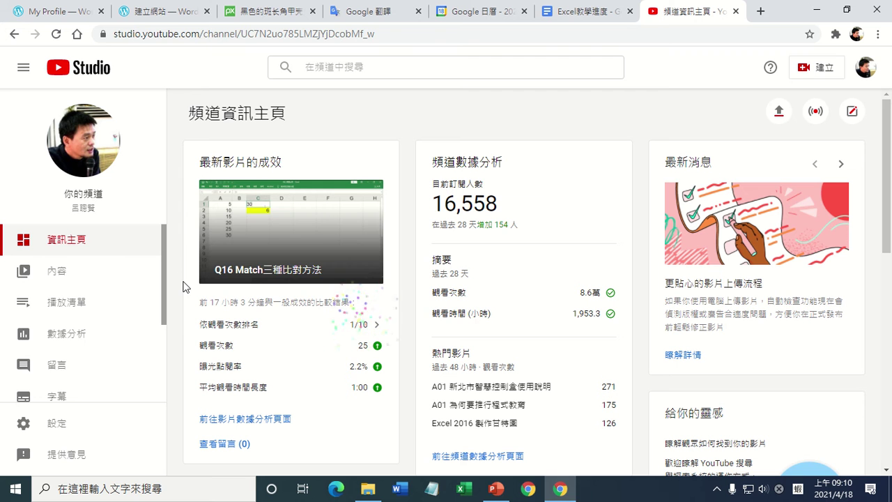
# Step: Open the channel's 播放清單 page and look through the playlists
pyautogui.click(75, 307)
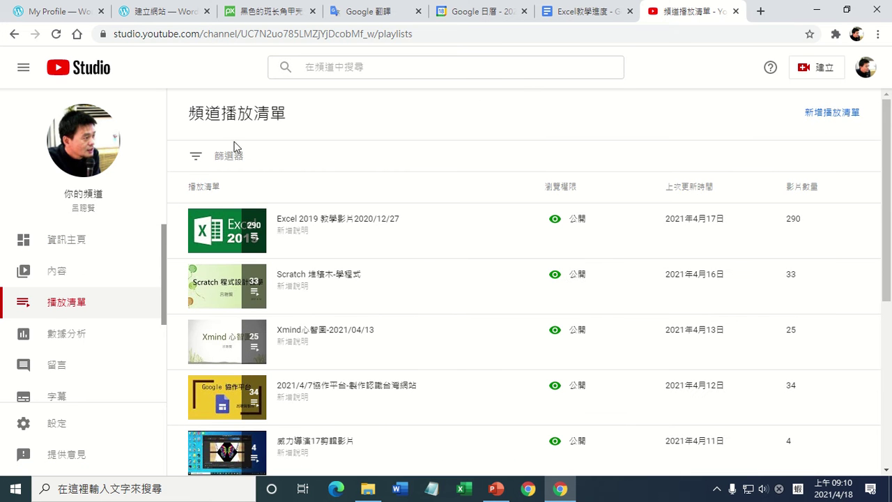
pyautogui.scroll(-3, 166, 291)
pyautogui.scroll(-4, 244, 314)
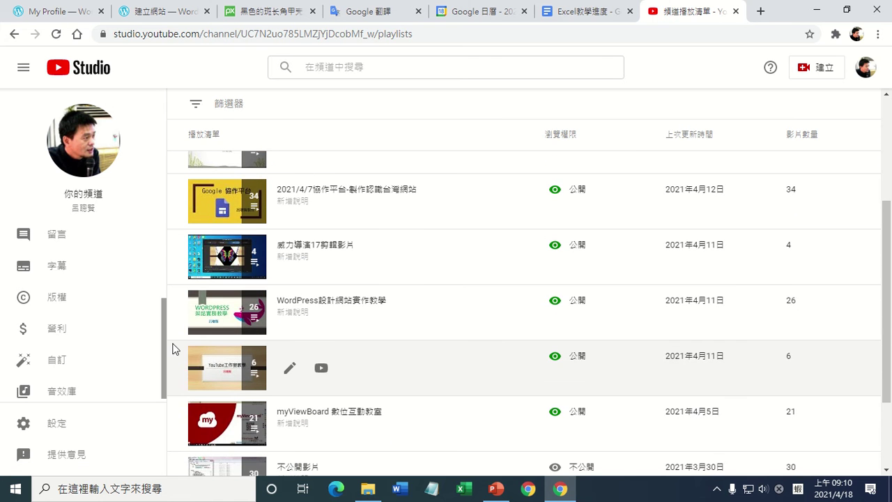
pyautogui.scroll(5, 171, 313)
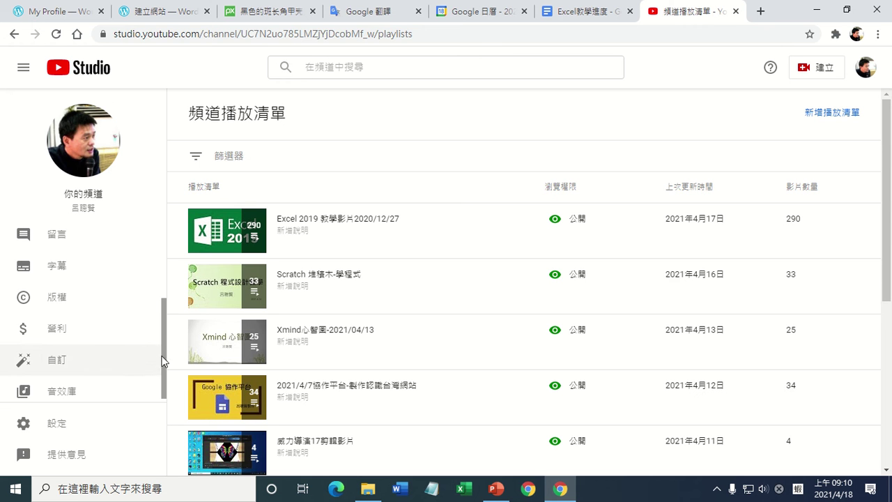
# Step: Open the Studio 設定 dialog and view the available default currencies, keeping USD - 美元
pyautogui.scroll(-1, 162, 387)
pyautogui.scroll(2, 126, 364)
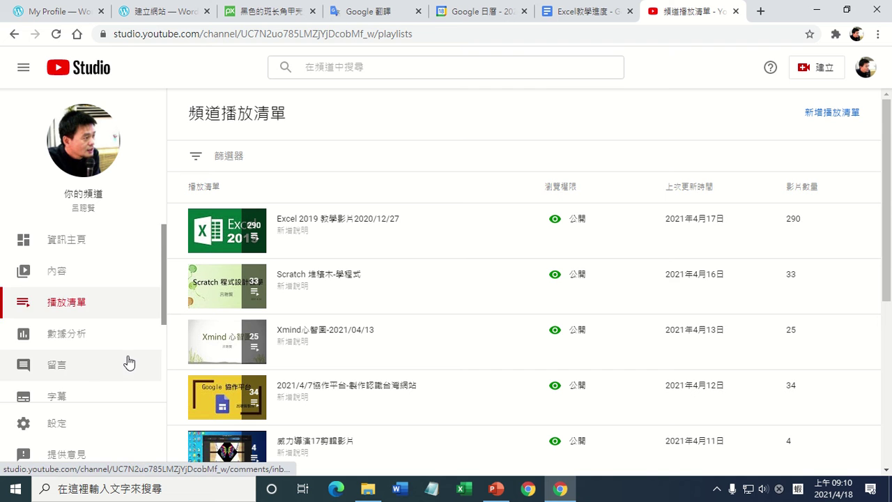
pyautogui.scroll(-1, 125, 365)
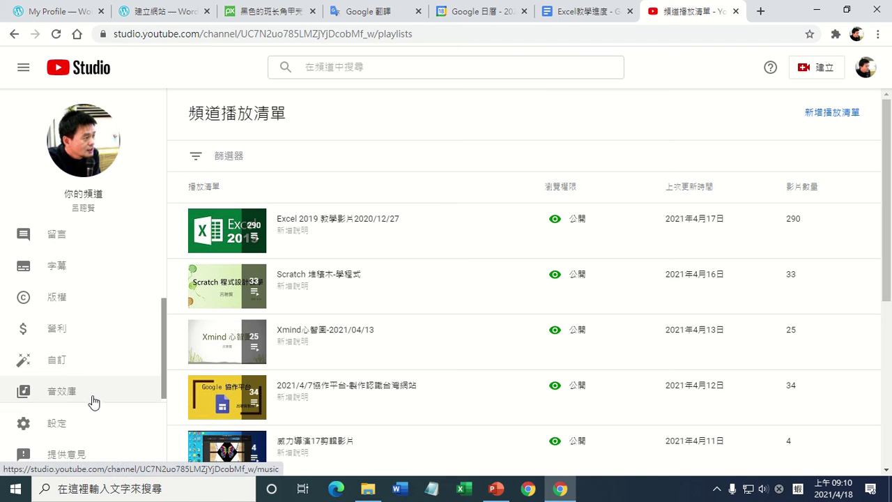
pyautogui.click(57, 426)
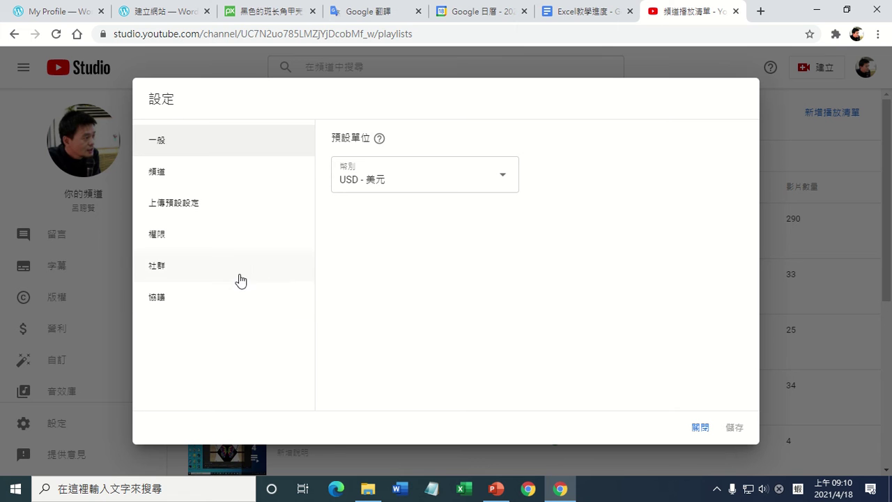
pyautogui.click(506, 179)
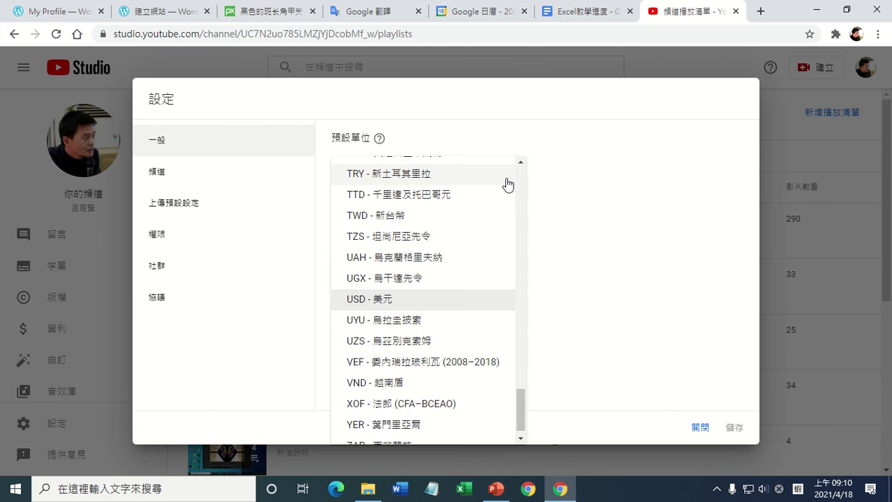
pyautogui.click(577, 175)
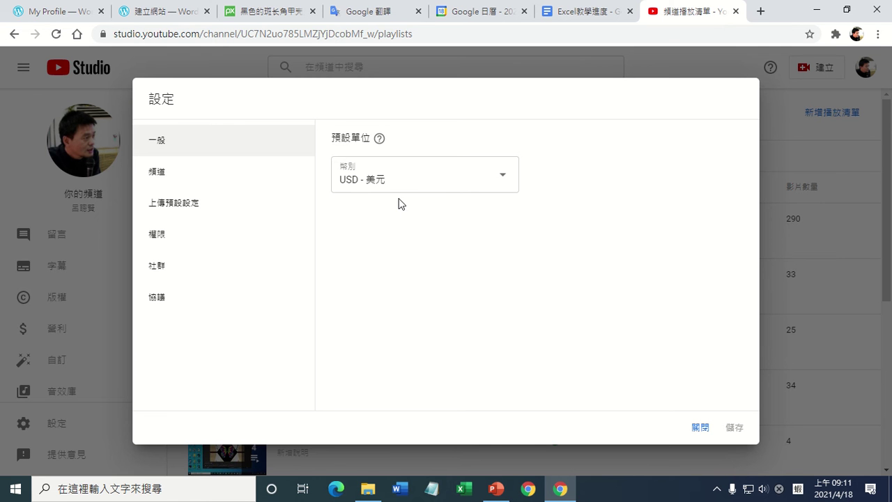
# Step: Open the 頻道 settings and examine the 基本資訊 fields and the audience options in 進階設定
pyautogui.click(161, 178)
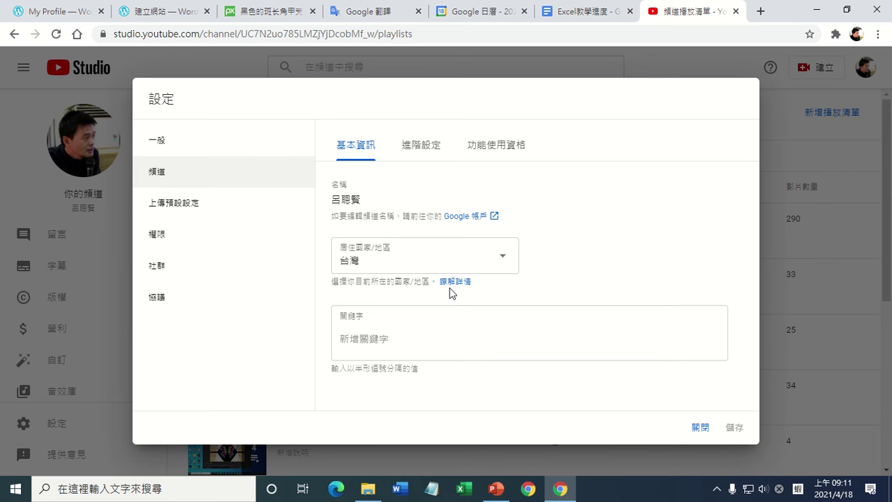
pyautogui.click(419, 148)
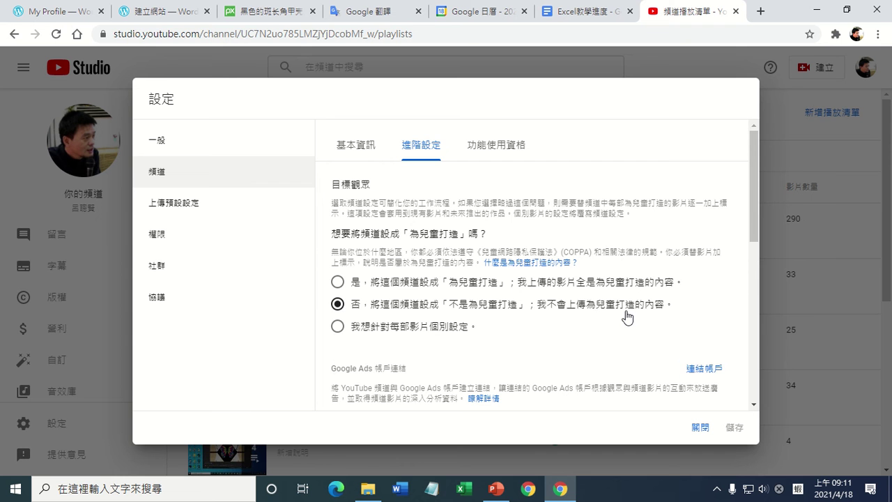
pyautogui.scroll(-3, 627, 317)
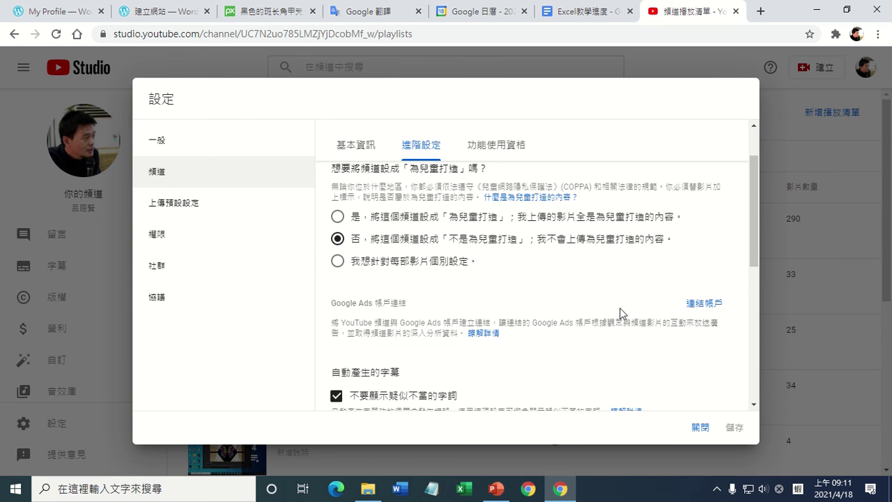
pyautogui.scroll(2, 432, 264)
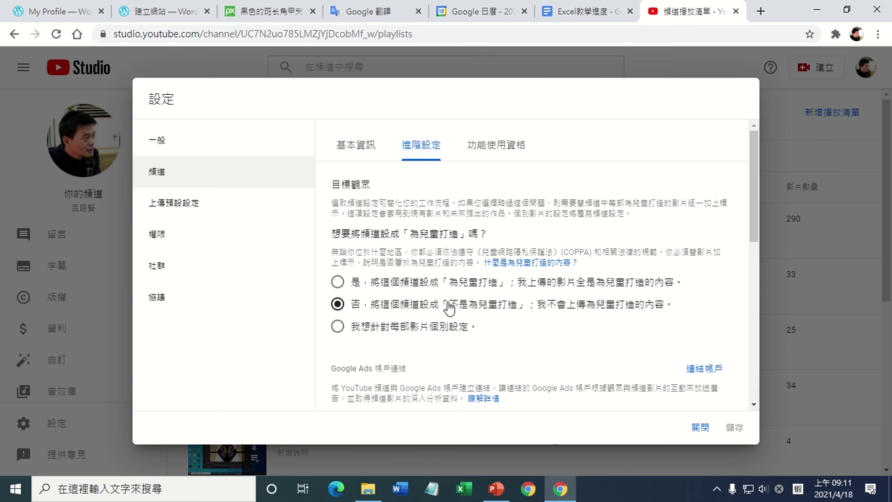
# Step: Try marking the channel as made for kids (為兒童打造), and restore the not-made-for-kids choice
pyautogui.click(337, 282)
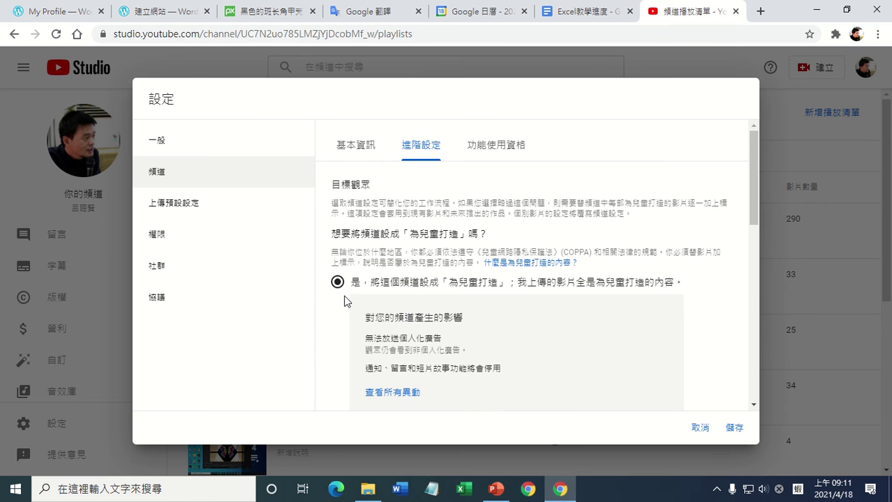
pyautogui.scroll(-2, 344, 295)
pyautogui.click(339, 300)
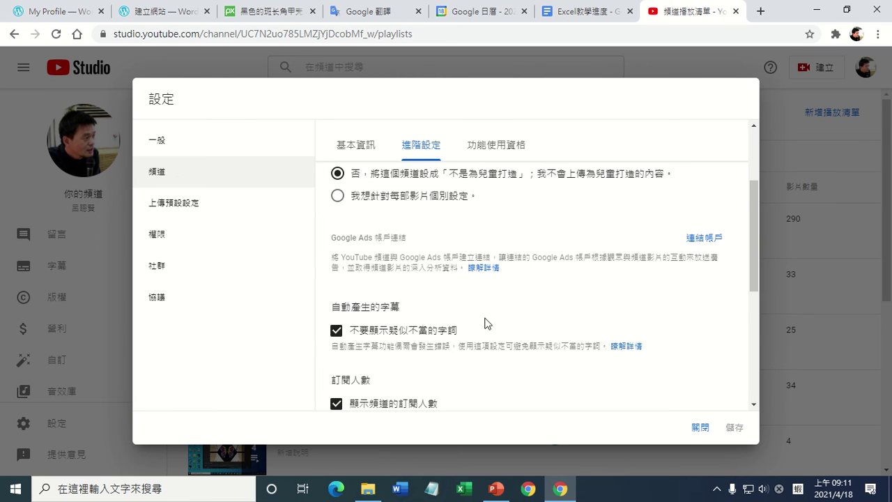
# Step: Review the channel's advanced options for automatic captions, subscriber count, ads and channel visibility
pyautogui.scroll(-1, 477, 314)
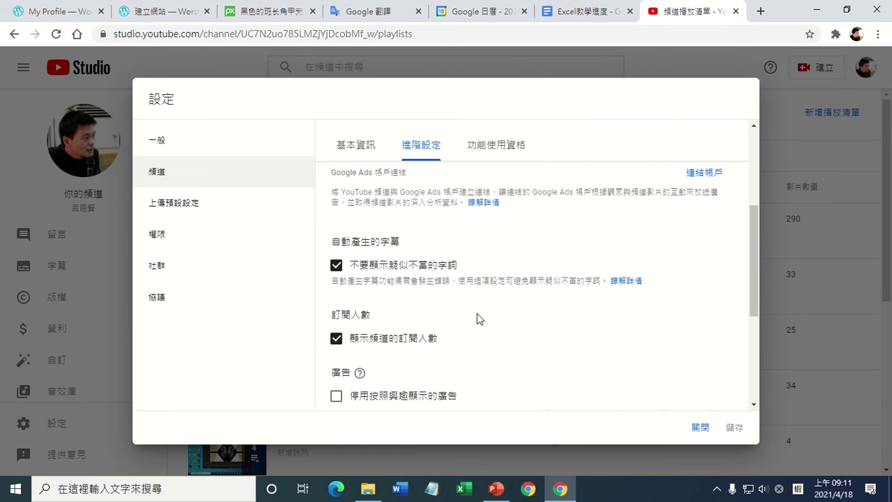
pyautogui.scroll(-1, 476, 313)
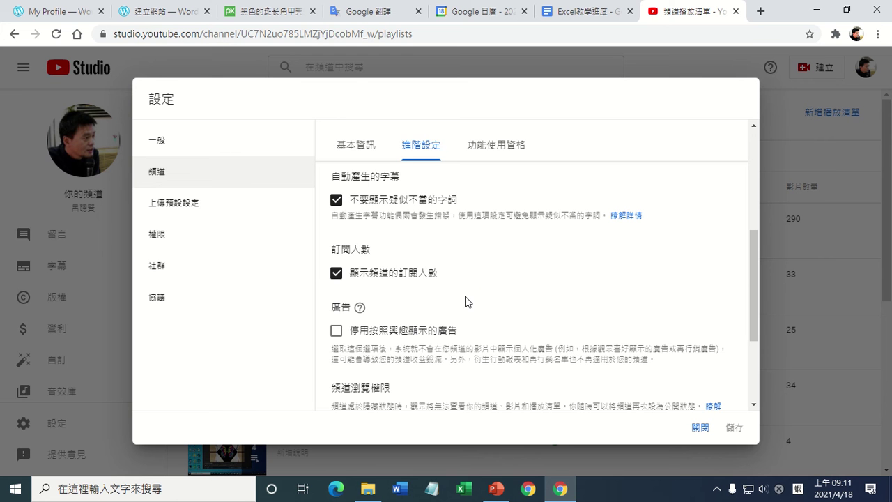
pyautogui.scroll(-2, 469, 298)
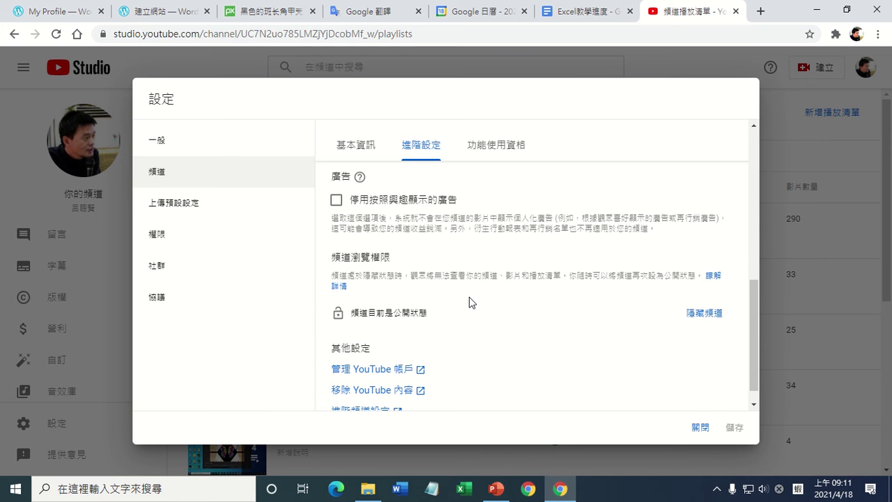
pyautogui.scroll(1, 469, 297)
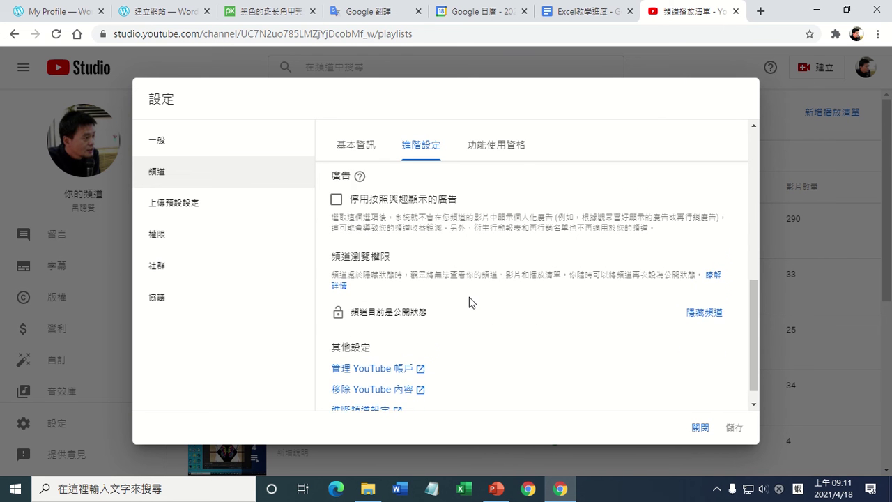
# Step: Open 功能使用資格 and expand the default and phone-verified feature groups to examine their features and requirements
pyautogui.click(508, 152)
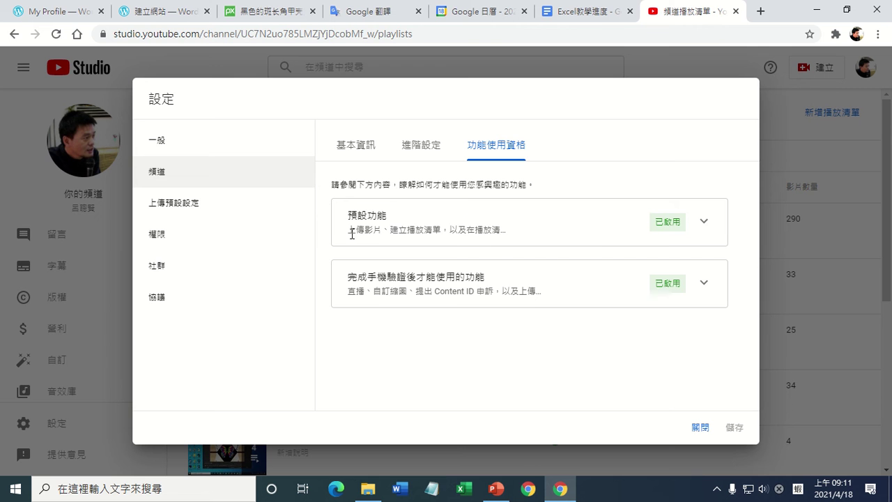
pyautogui.click(705, 223)
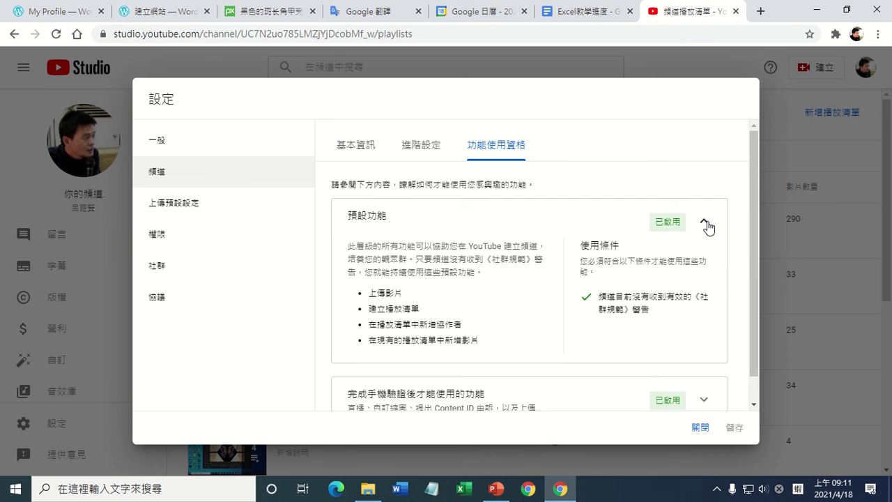
pyautogui.scroll(-1, 707, 307)
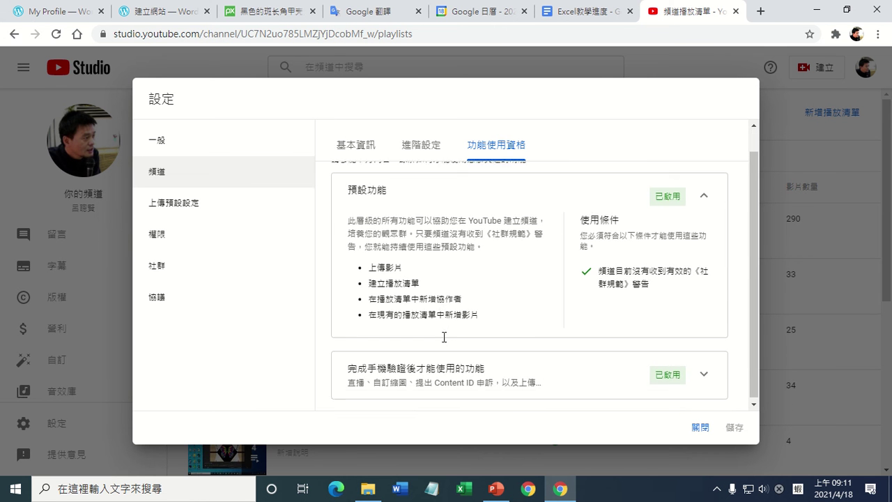
pyautogui.click(703, 372)
pyautogui.moveTo(752, 316); pyautogui.dragTo(754, 392)
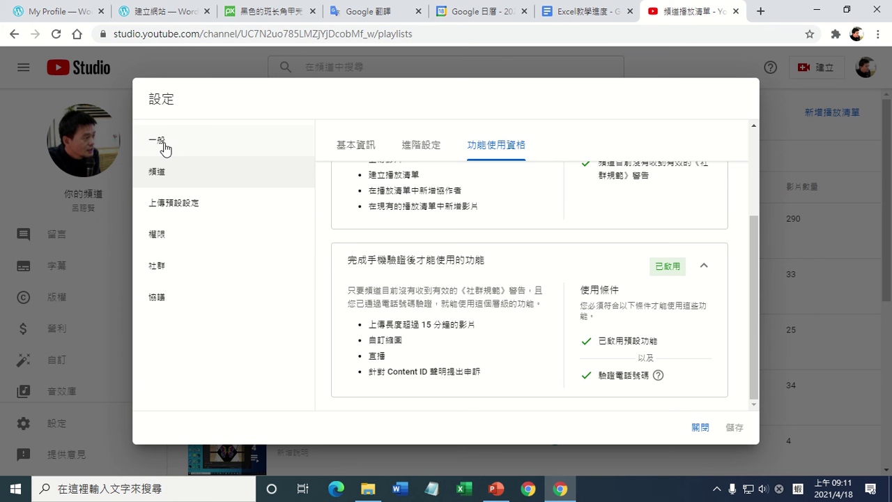
# Step: Revisit the channel's 基本資訊 and the 一般 settings, and open the 上傳預設設定 settings
pyautogui.click(353, 145)
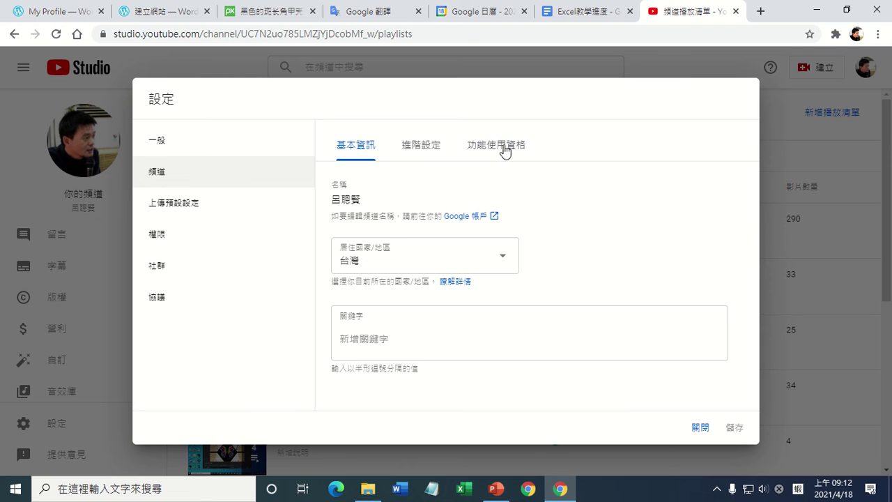
pyautogui.click(165, 147)
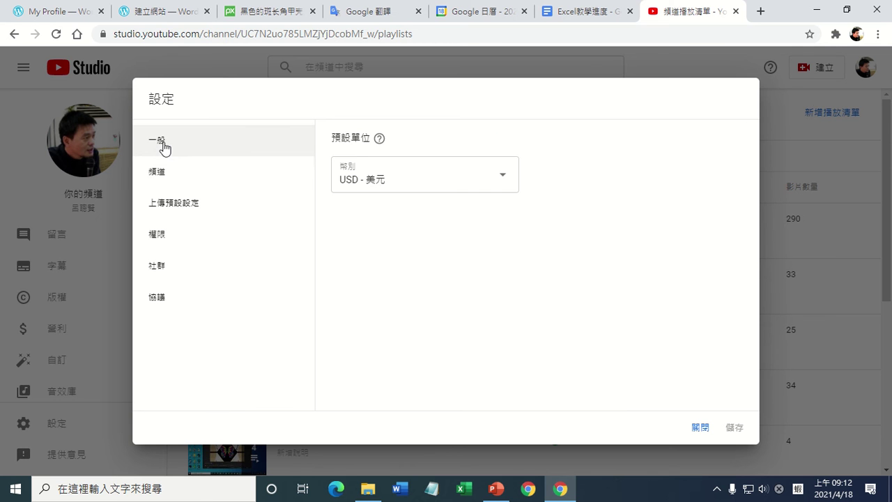
pyautogui.click(178, 206)
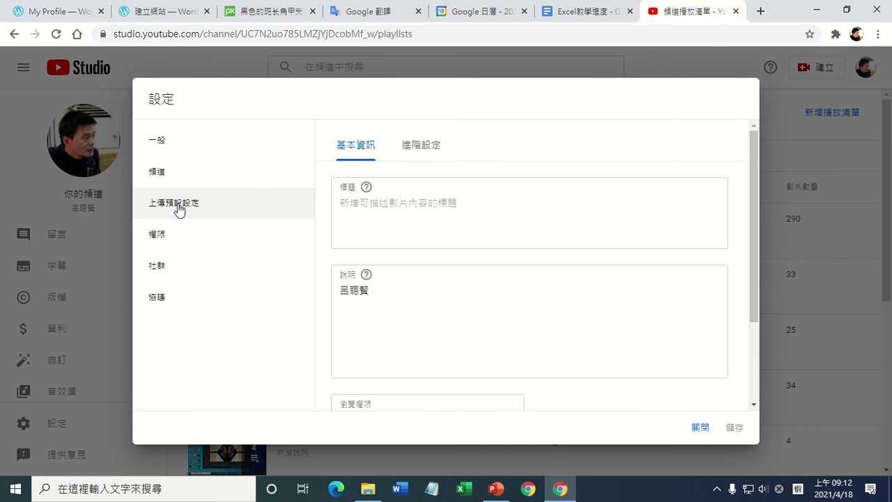
# Step: Review the default title and description fields in the basic upload settings
pyautogui.click(368, 206)
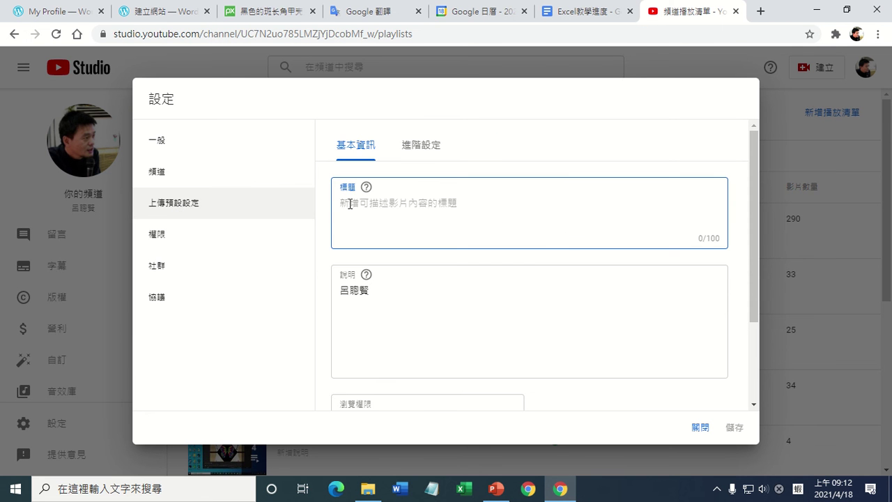
pyautogui.click(384, 292)
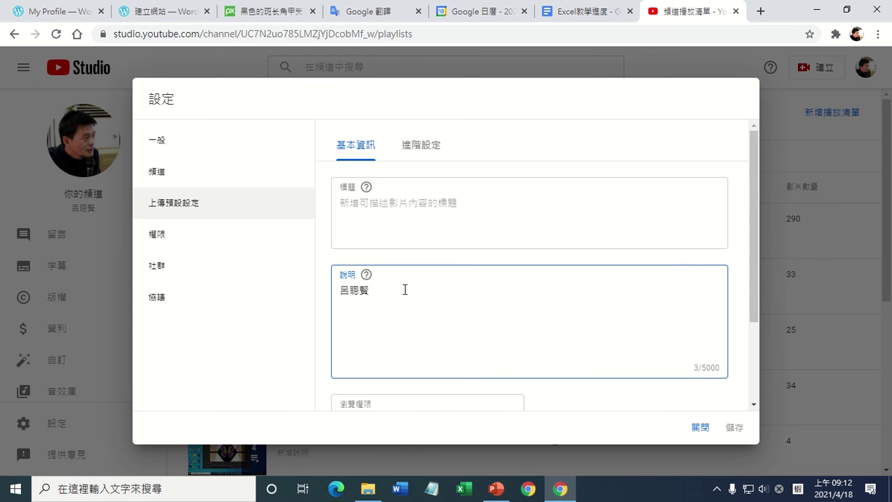
pyautogui.scroll(-2, 405, 287)
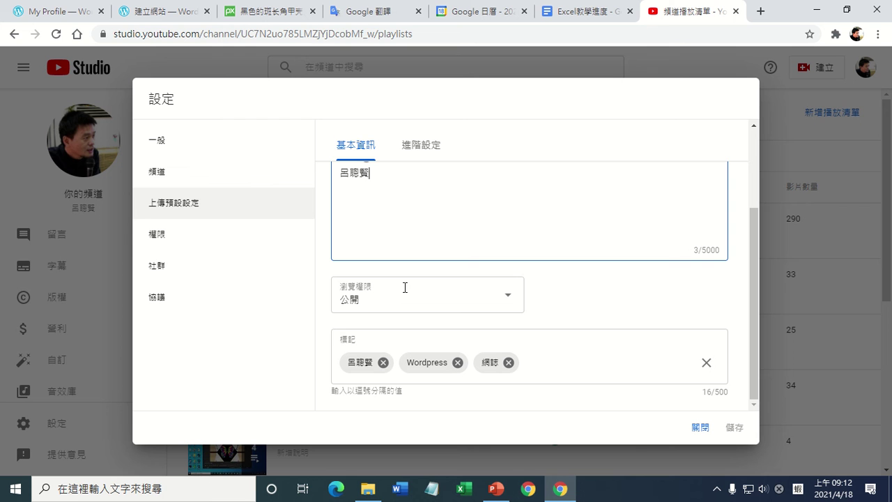
# Step: Try 私人 and 不公開 as the default 瀏覽權限 for uploads, and restore 公開
pyautogui.click(445, 298)
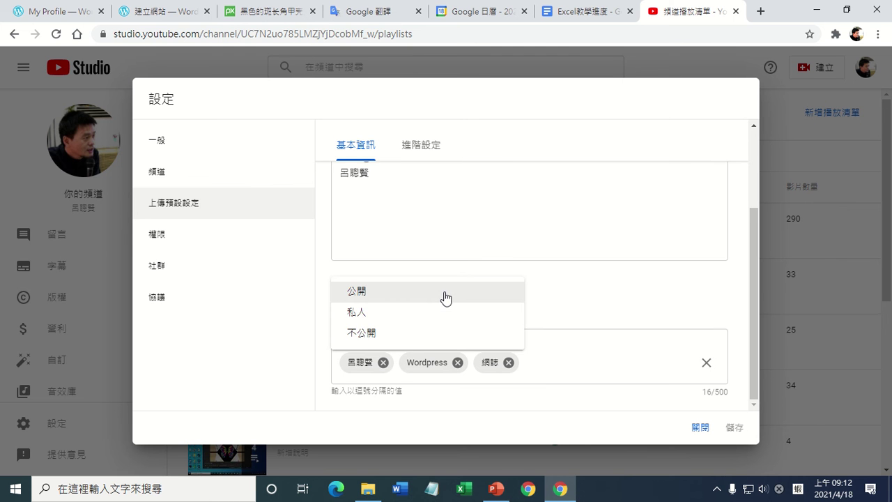
pyautogui.click(368, 317)
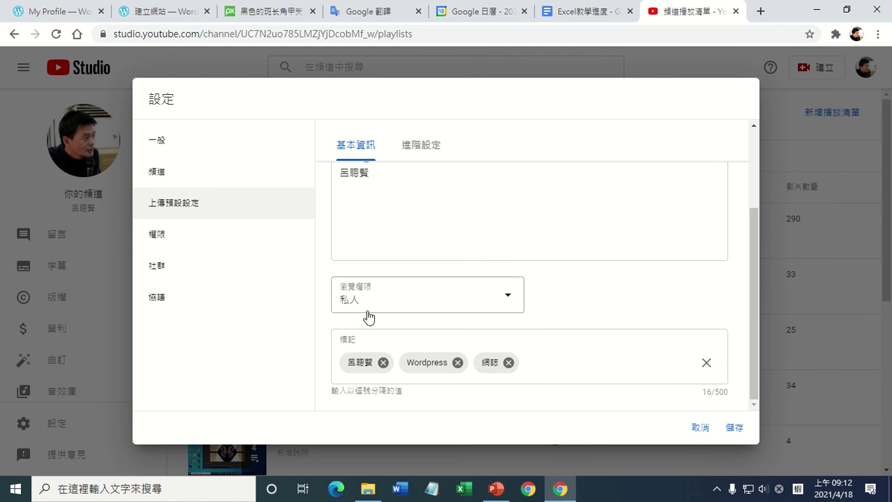
pyautogui.click(403, 303)
pyautogui.click(362, 296)
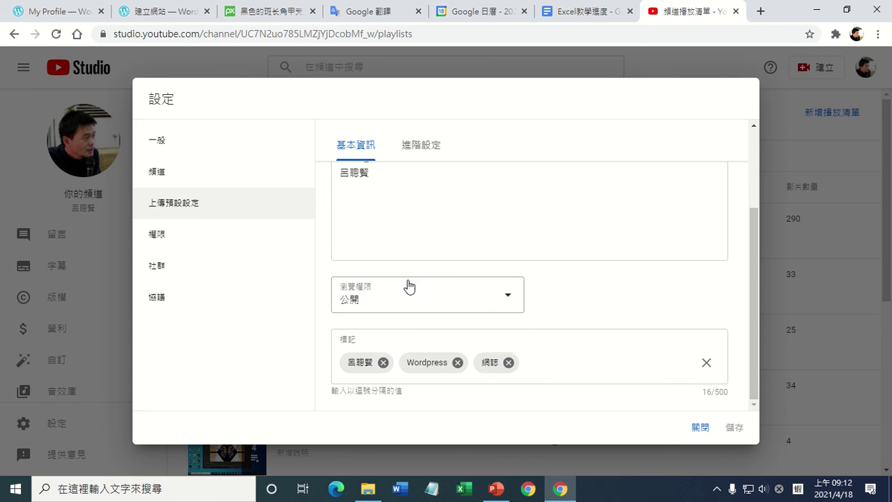
pyautogui.click(406, 294)
pyautogui.click(365, 334)
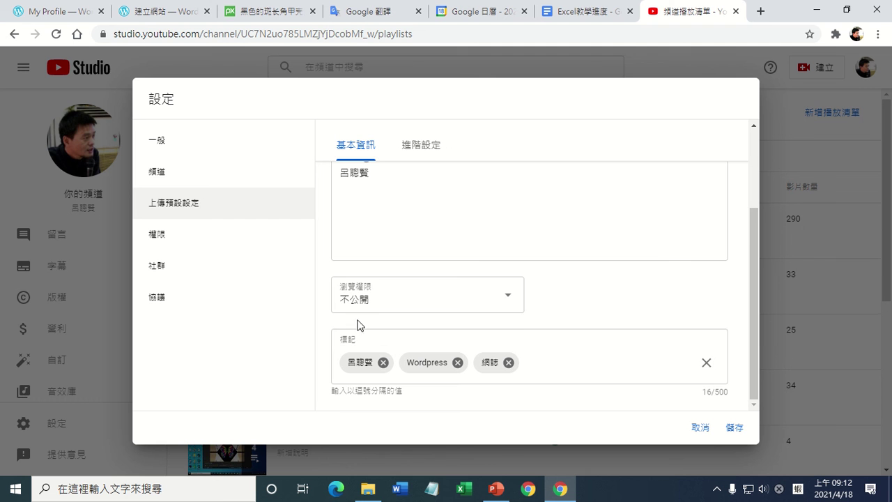
pyautogui.click(365, 304)
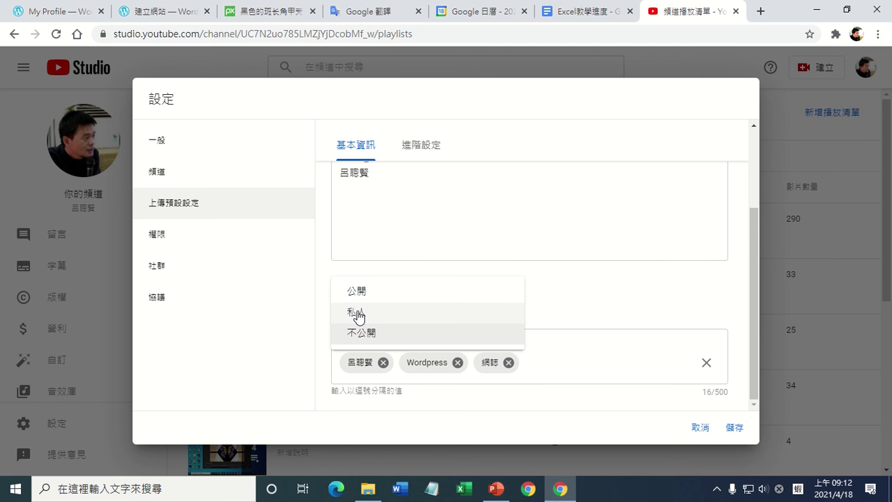
pyautogui.click(359, 335)
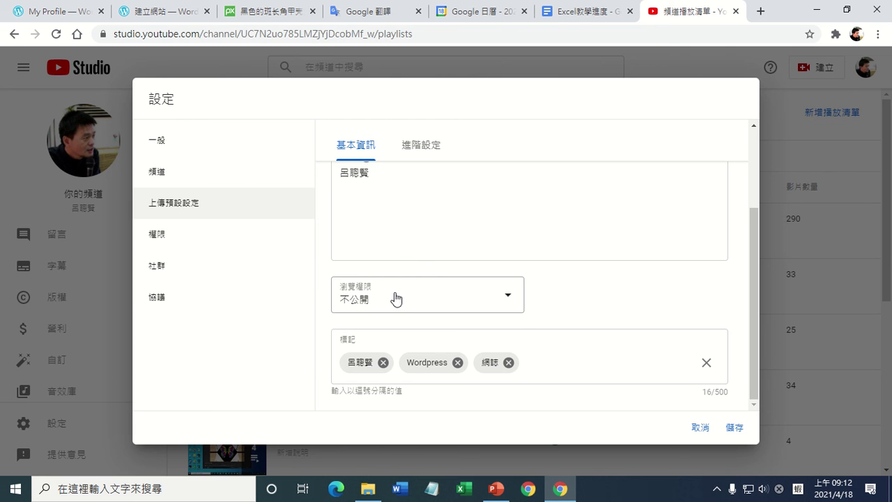
pyautogui.click(395, 298)
pyautogui.click(360, 292)
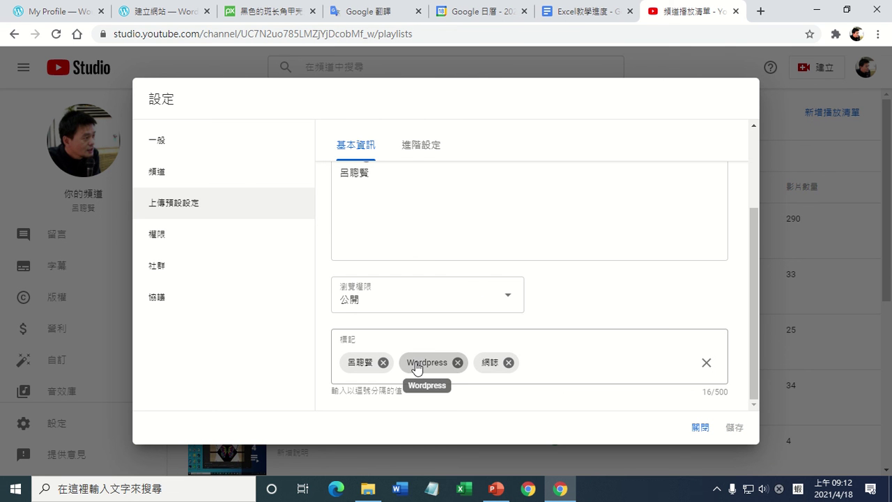
# Step: Switch the input method to 微軟倉頡 and try adding a 網頁編輯 tag to the upload defaults
pyautogui.click(612, 377)
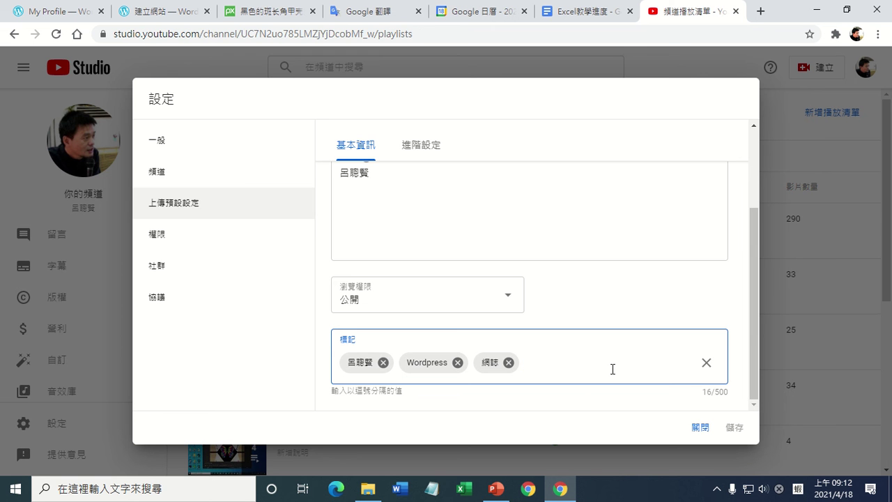
pyautogui.click(798, 488)
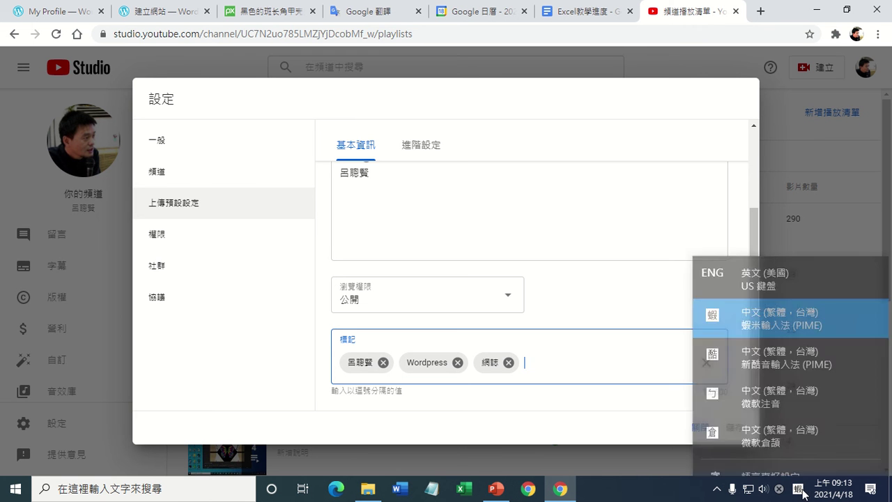
pyautogui.click(787, 420)
pyautogui.click(590, 366)
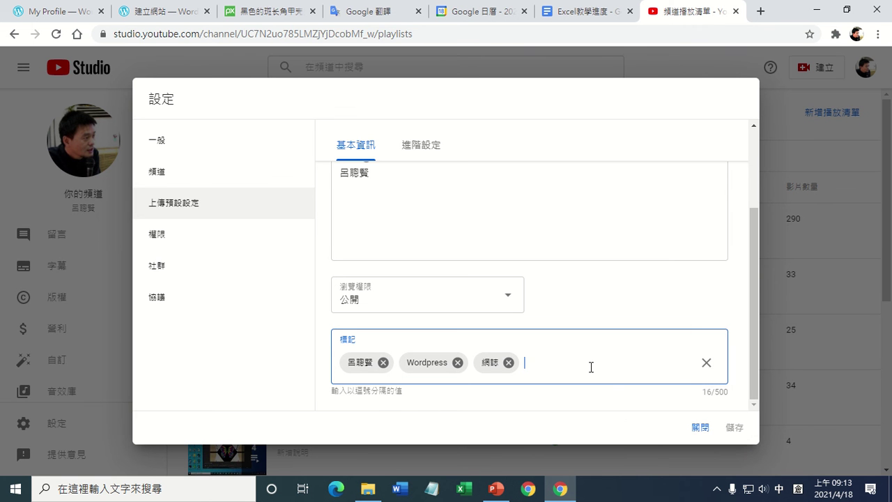
pyautogui.write('網頁編輯、')
pyautogui.press('Return')
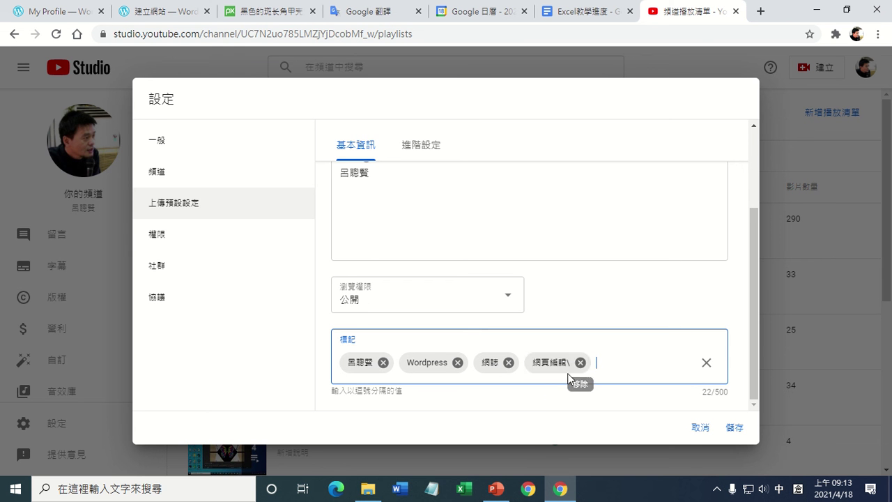
# Step: Remove the mistyped last tag and add 網頁設計 to the default tags instead
pyautogui.click(581, 363)
pyautogui.write('網')
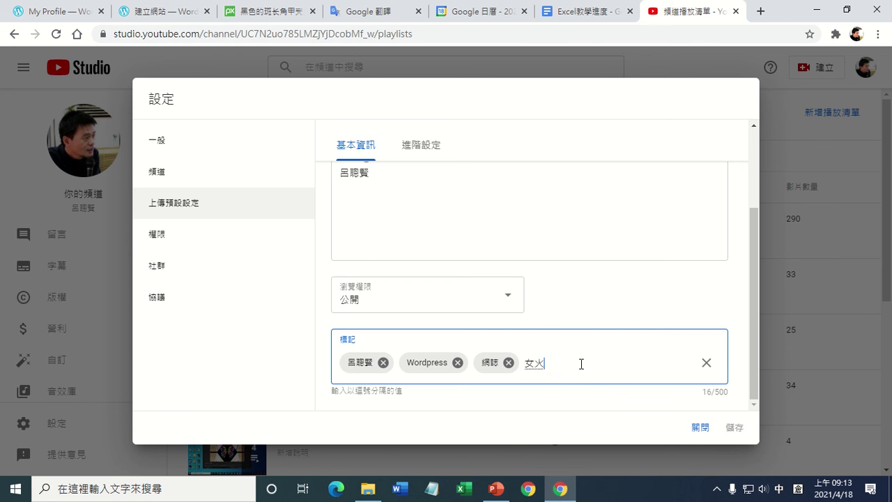
pyautogui.write('頁設計')
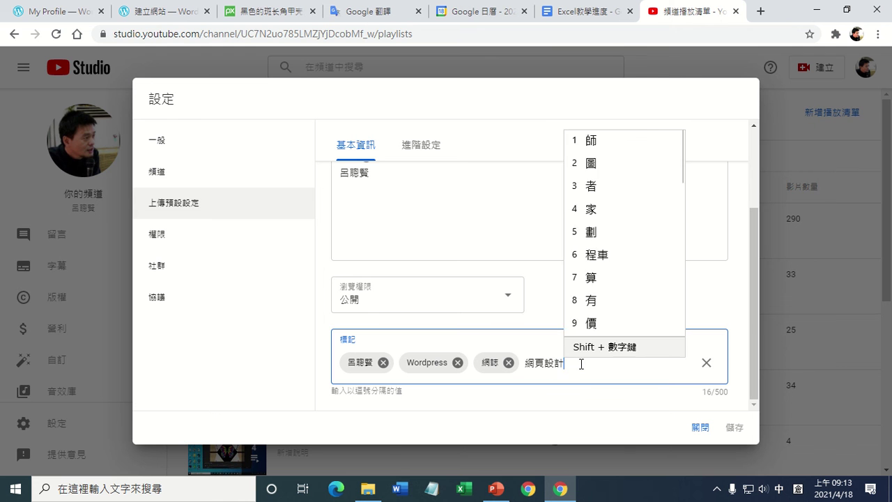
pyautogui.press('Return')
pyautogui.press('Return')
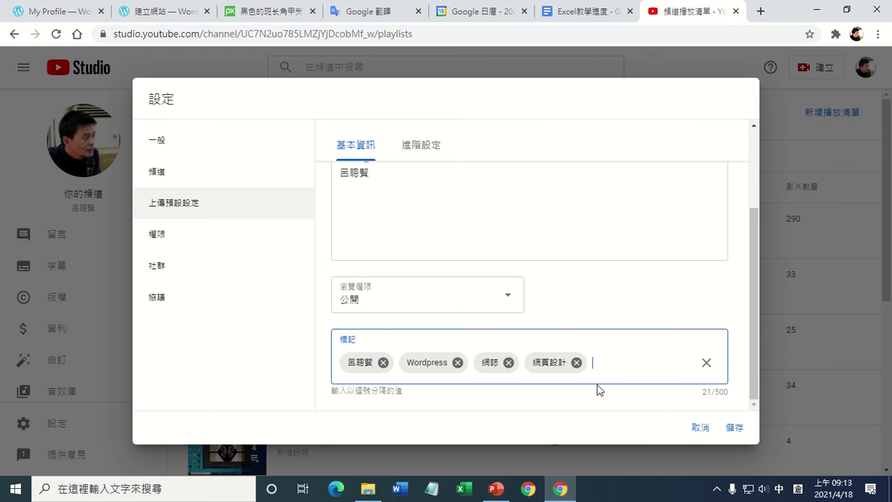
# Step: Open the upload defaults' 進階設定 and examine the 字幕認證 options without changing the selection
pyautogui.click(427, 152)
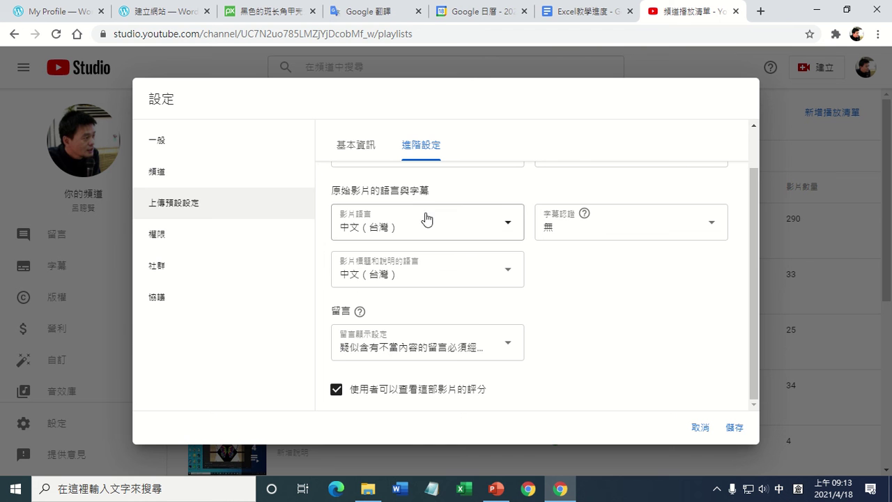
pyautogui.click(698, 235)
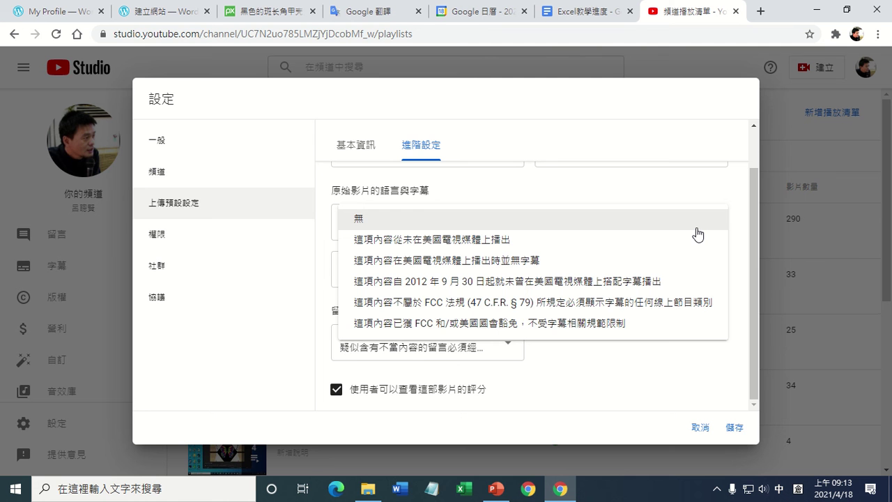
pyautogui.click(624, 352)
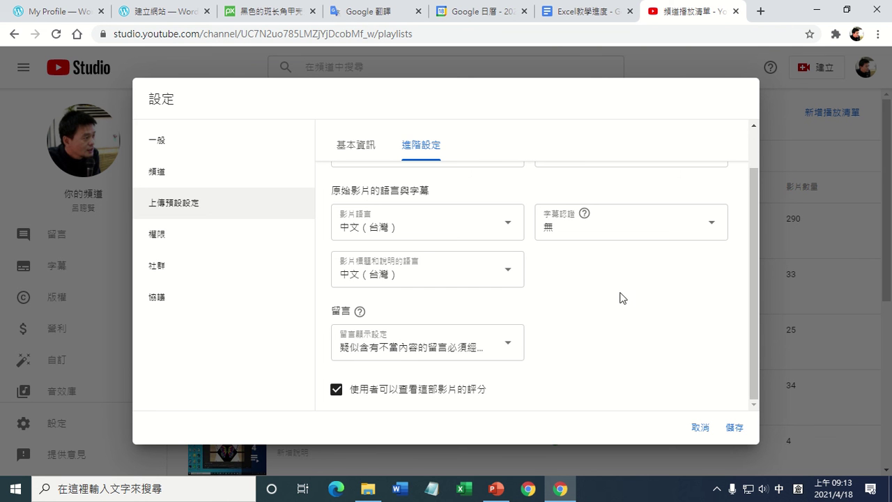
# Step: Examine the 權限 settings and the 社群 settings' automatic filters and defaults
pyautogui.click(166, 237)
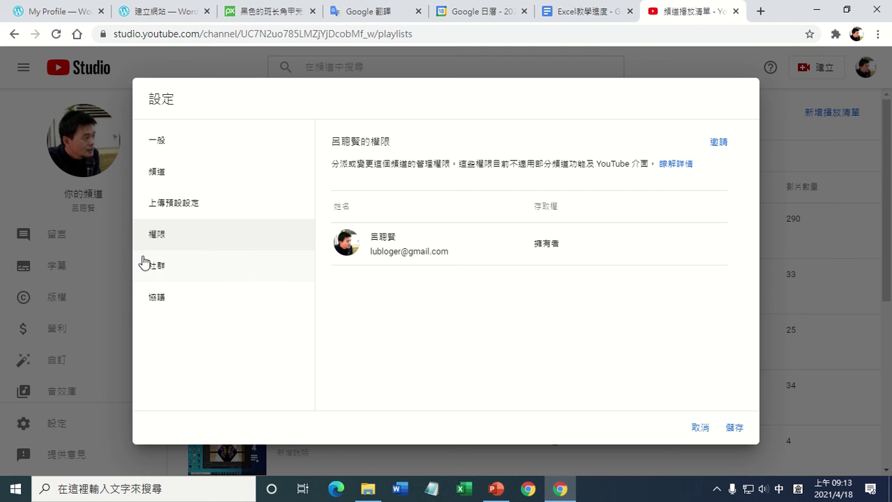
pyautogui.click(160, 272)
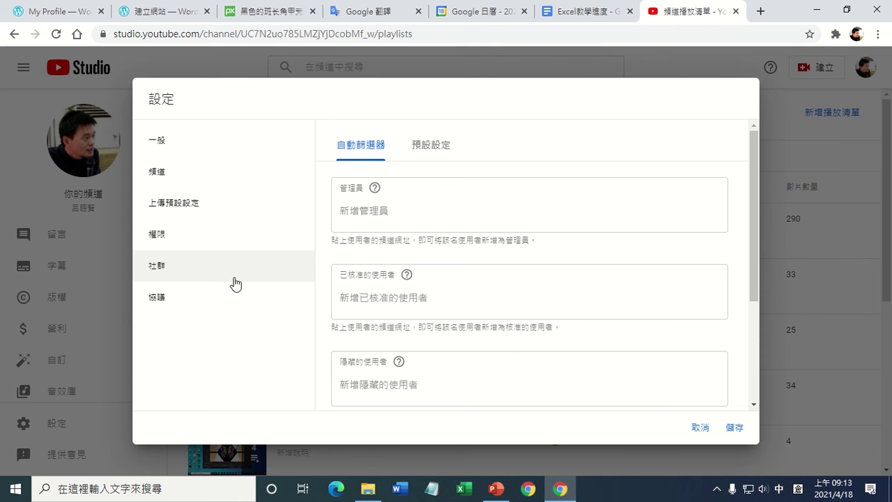
pyautogui.scroll(-3, 413, 285)
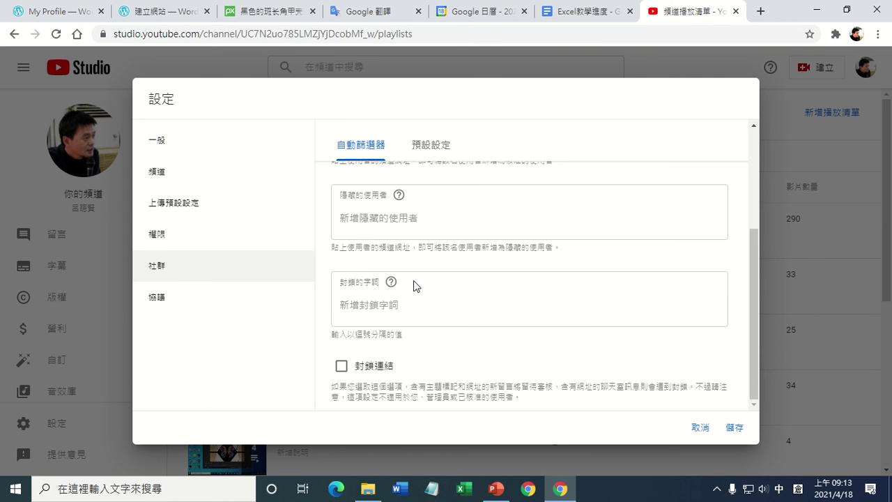
pyautogui.scroll(3, 413, 285)
pyautogui.click(429, 149)
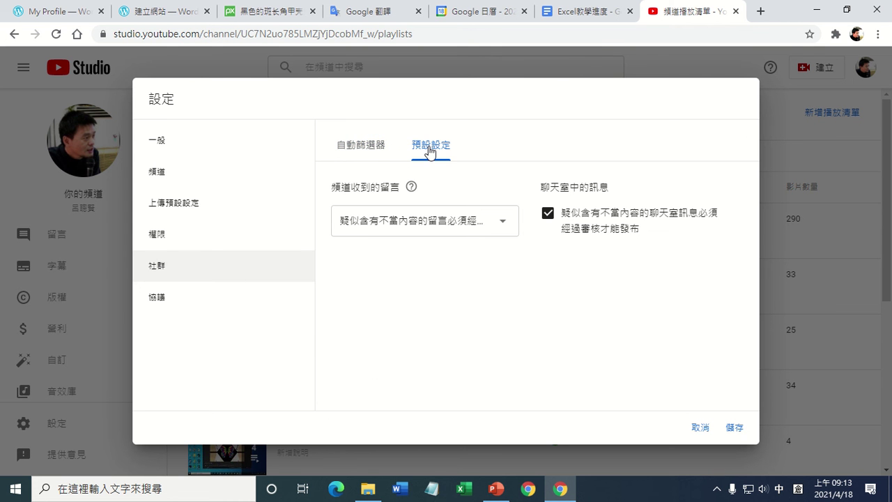
# Step: View the 協議 settings and revisit the 一般 and 頻道 settings, including 進階設定 and 功能使用資格
pyautogui.click(172, 237)
pyautogui.click(173, 300)
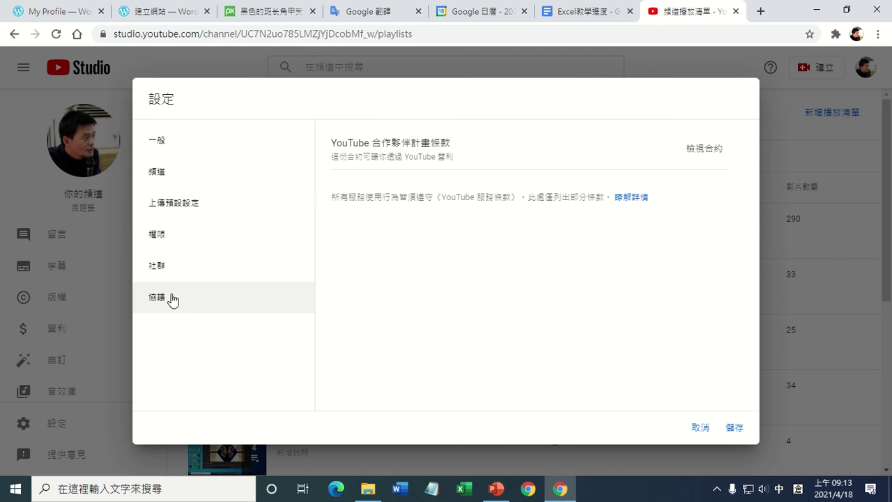
pyautogui.click(165, 144)
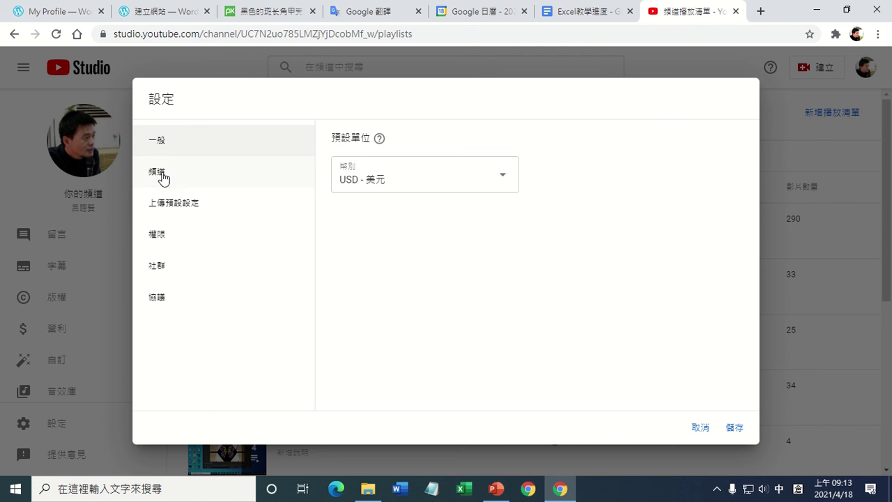
pyautogui.click(162, 179)
pyautogui.click(430, 152)
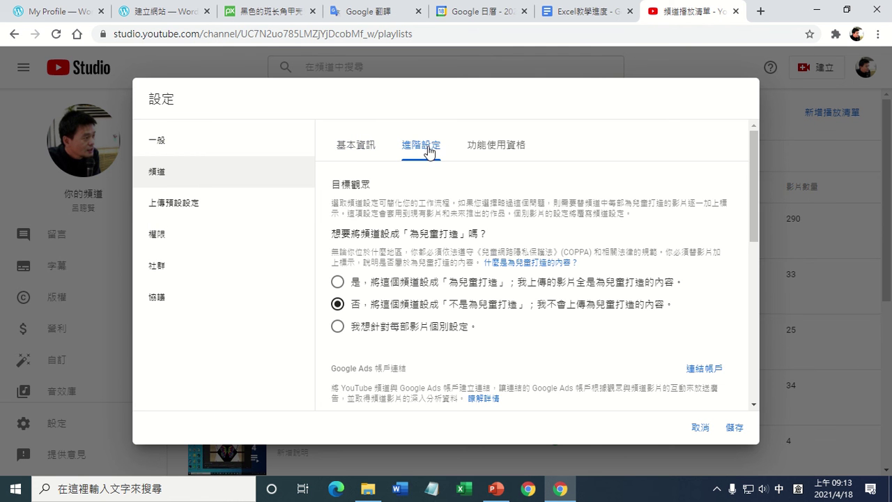
pyautogui.click(500, 147)
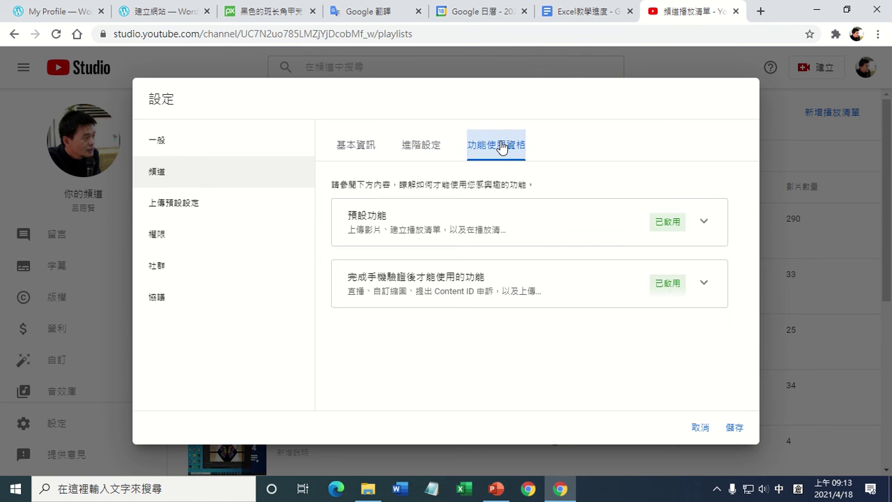
# Step: Set the default 授權 in the upload defaults' 進階設定 to 創用 CC - 姓名標示
pyautogui.click(162, 209)
pyautogui.click(421, 145)
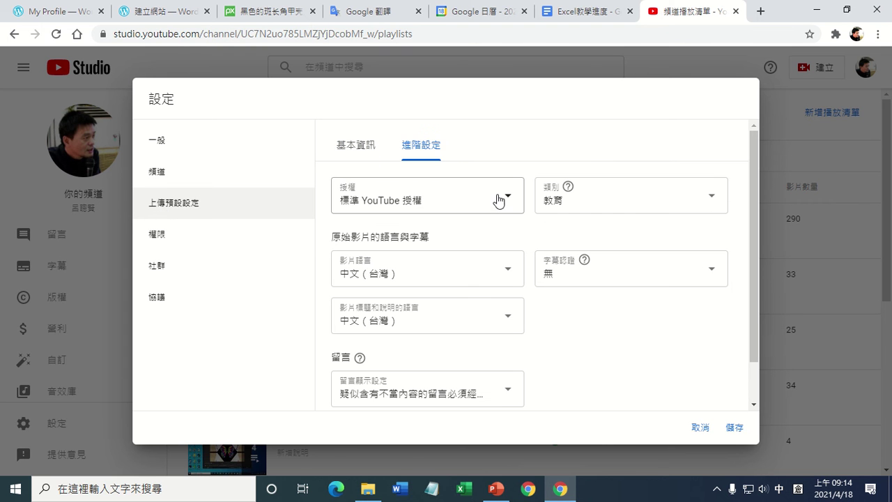
pyautogui.click(493, 202)
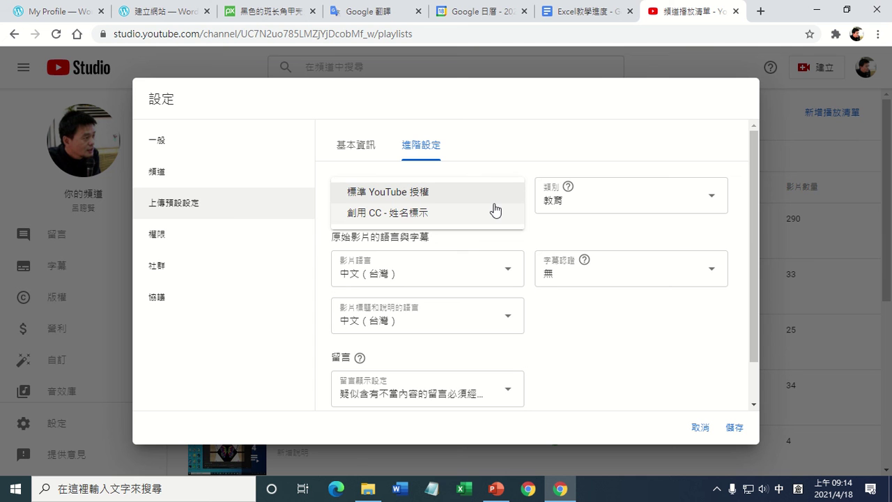
pyautogui.click(212, 215)
pyautogui.click(444, 201)
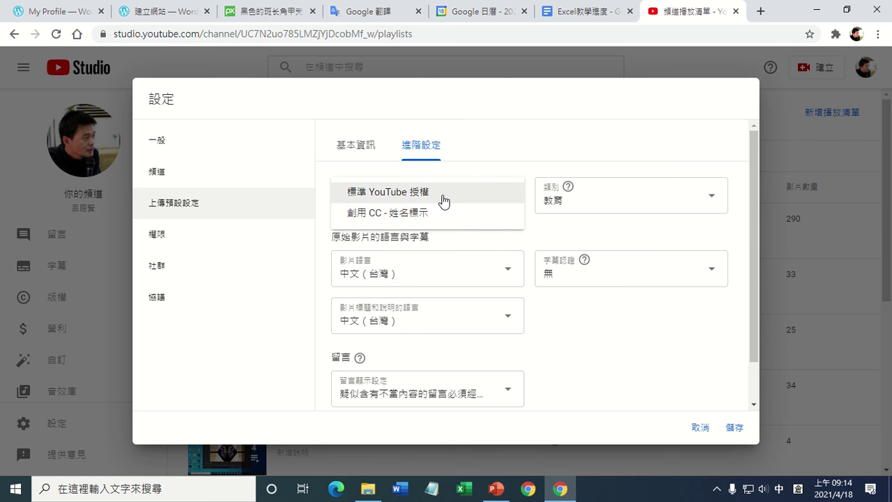
pyautogui.click(418, 213)
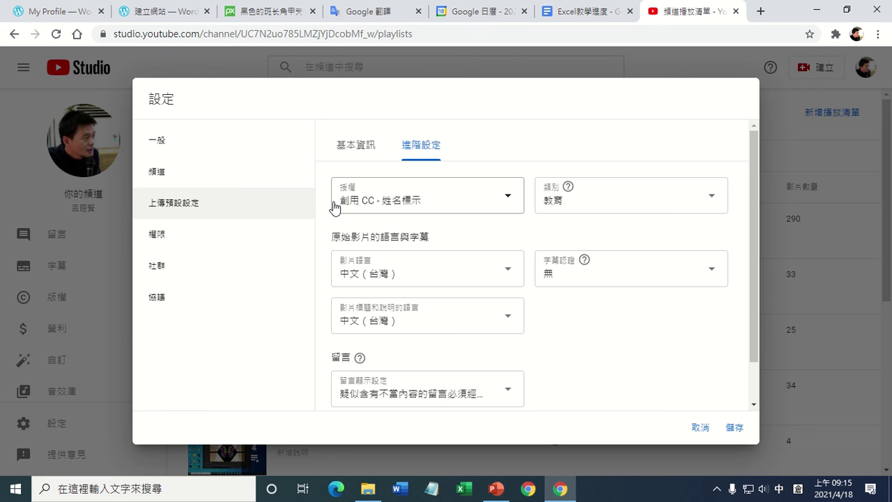
# Step: Try 標準 YouTube 授權 as the default license, and reselect 創用 CC - 姓名標示
pyautogui.click(450, 207)
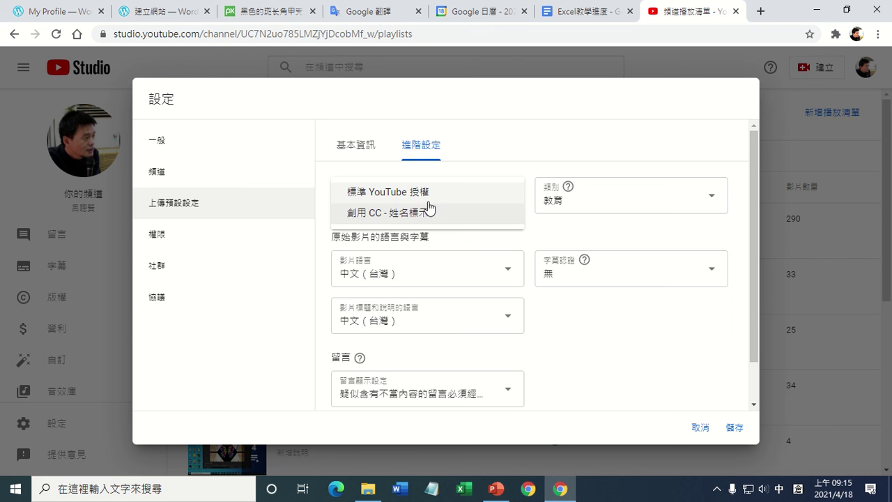
pyautogui.click(418, 194)
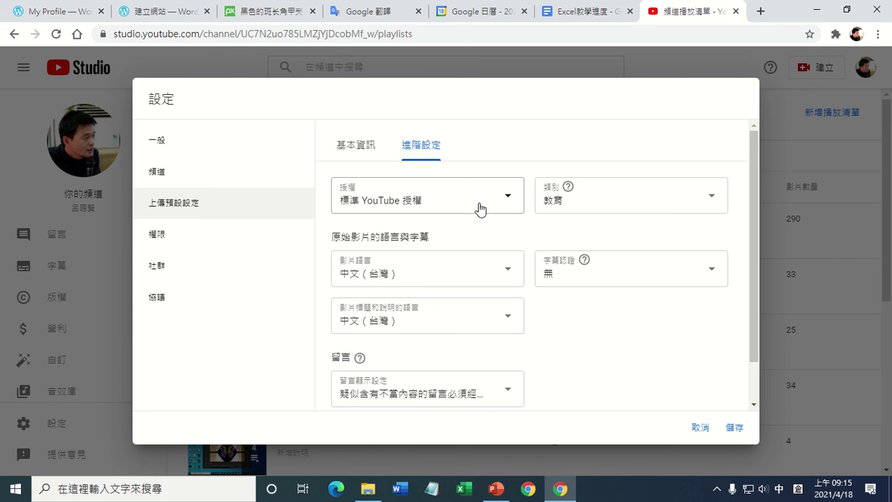
pyautogui.click(478, 205)
pyautogui.click(417, 213)
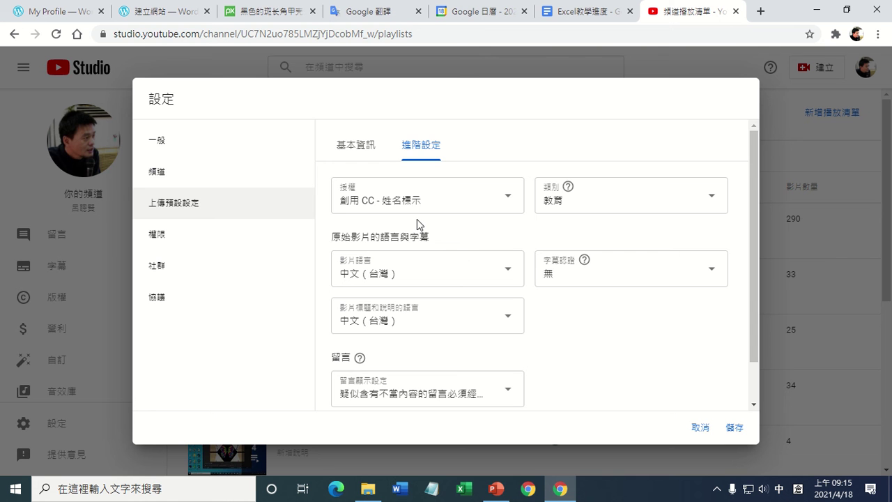
# Step: Look through the default 類別 choices without changing the category, and close the settings, discarding the unsaved changes
pyautogui.click(582, 196)
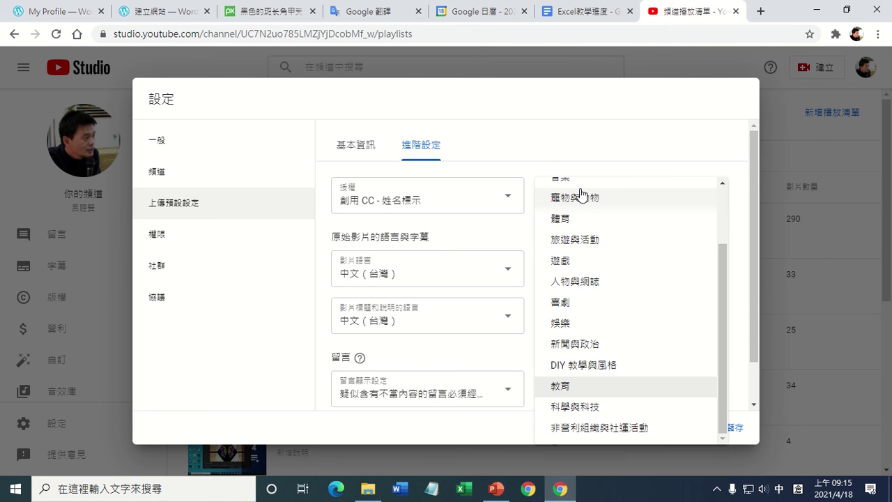
pyautogui.click(589, 125)
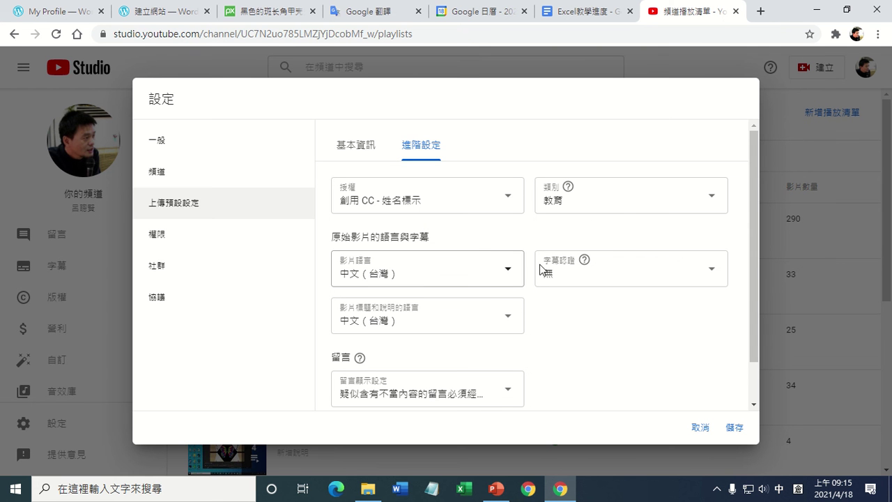
pyautogui.click(700, 428)
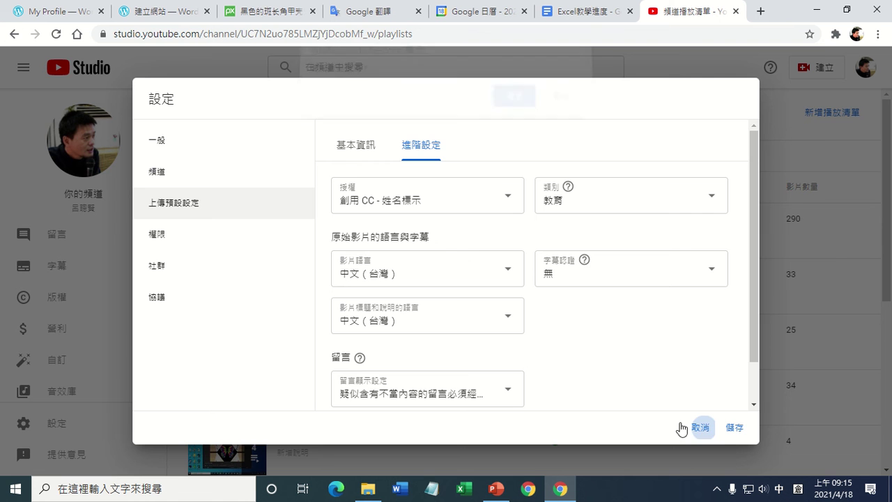
pyautogui.click(512, 102)
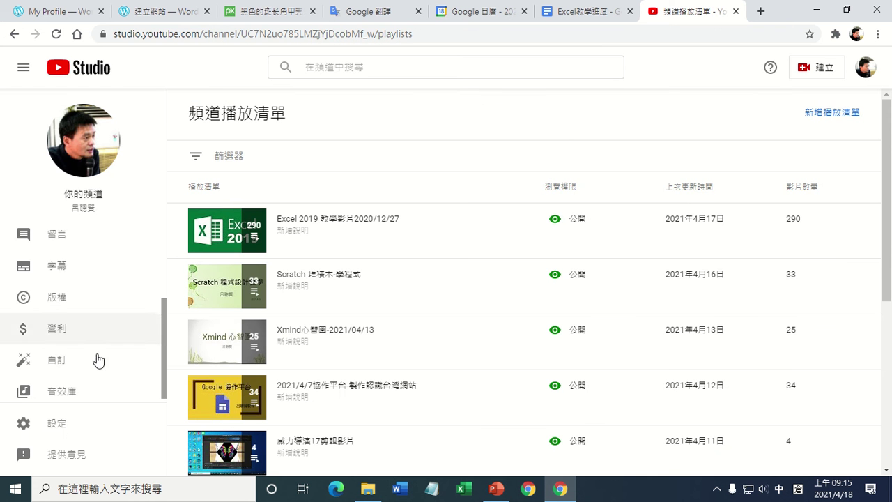